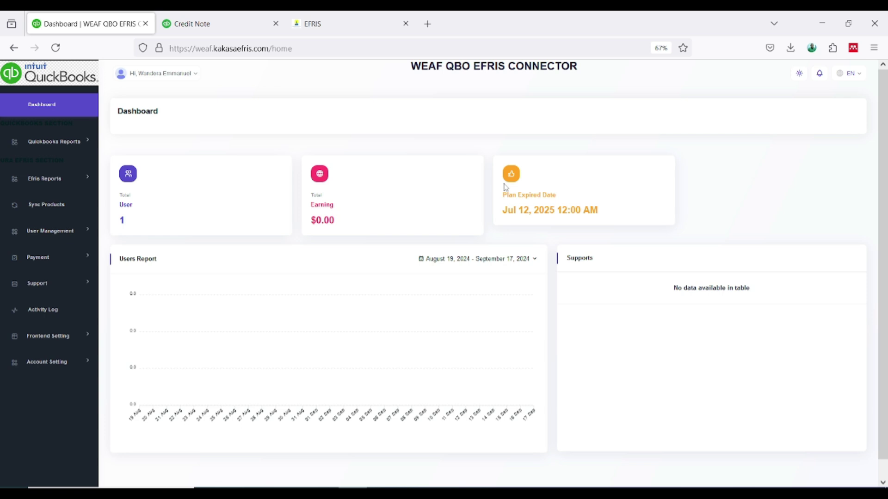
Step: Look over the signed-in taxpayer account on the EFRIS portal and the blank QuickBooks credit note form
{"action": "left_click", "coordinate": [335, 25]}
{"action": "left_click", "coordinate": [724, 103]}
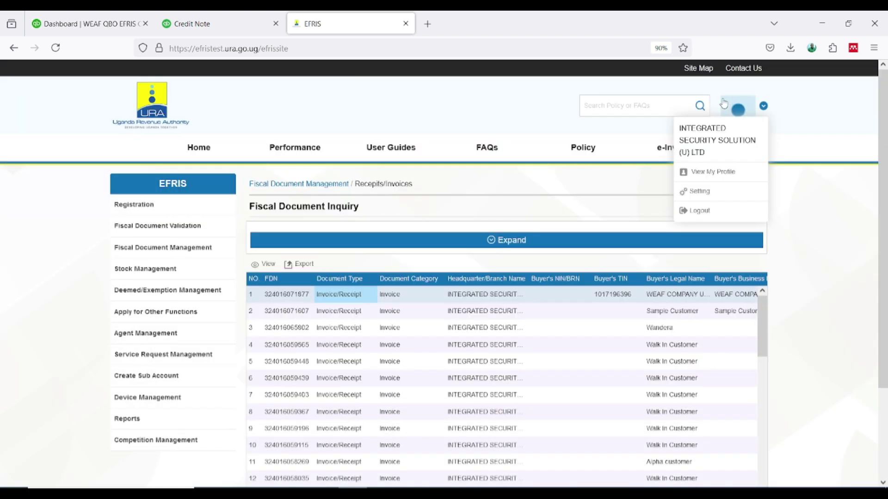
{"action": "left_click", "coordinate": [237, 25]}
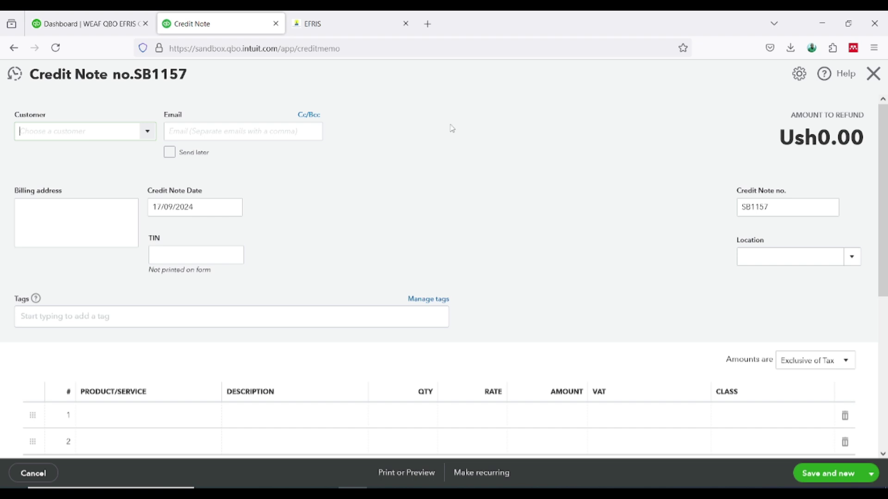
Step: Switch to the EFRIS portal and open the Goods/Services Configuration page of Stock Management
{"action": "left_click", "coordinate": [347, 24]}
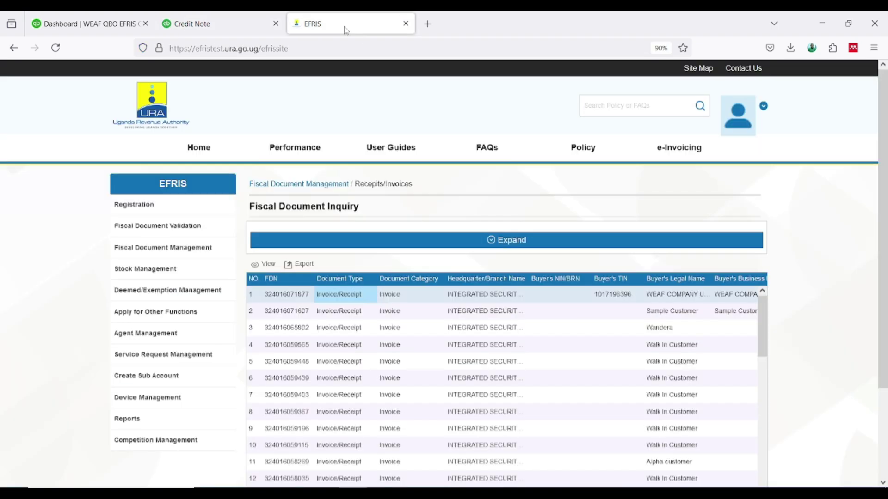
{"action": "mouse_move", "coordinate": [147, 257]}
{"action": "mouse_move", "coordinate": [145, 273]}
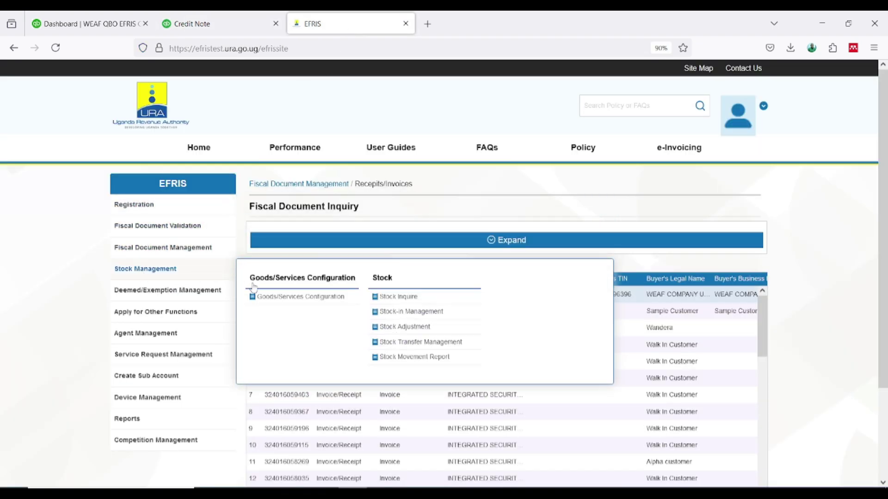
{"action": "left_click", "coordinate": [279, 300]}
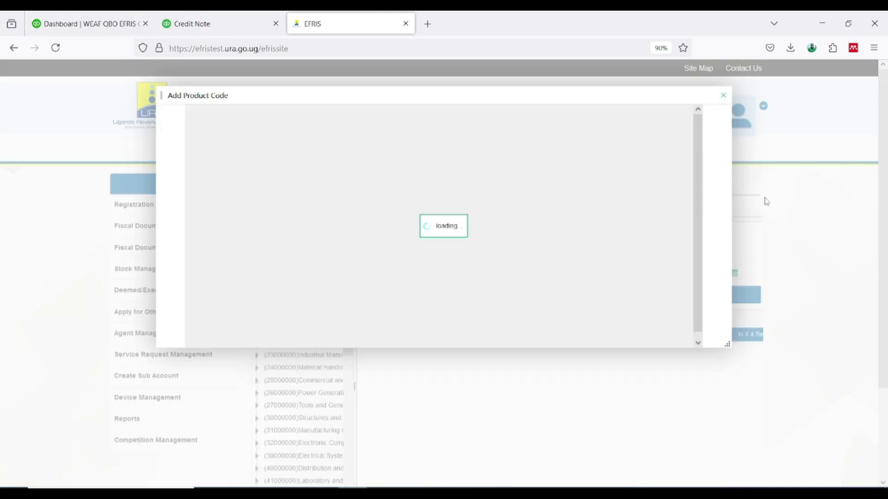
{"action": "left_click", "coordinate": [722, 97]}
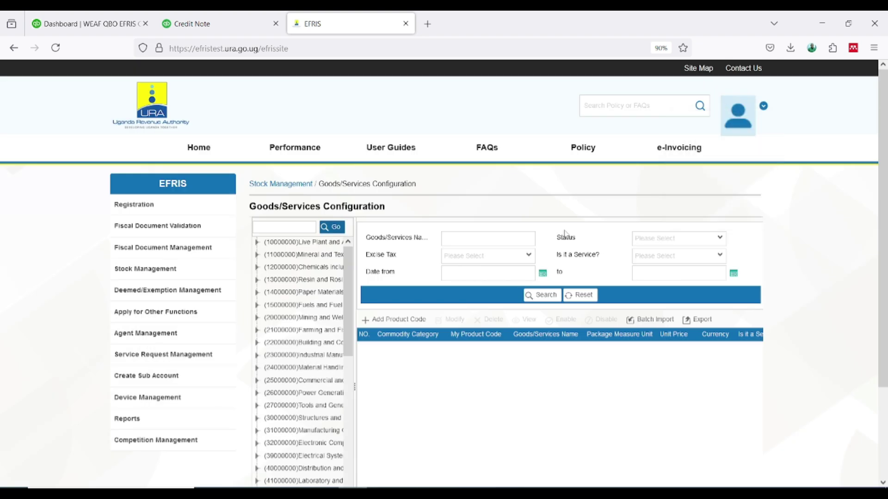
Step: Start a new product code and assign it the commodity category (10101502)Dogs under Live animals, Livestock
{"action": "left_click", "coordinate": [391, 320]}
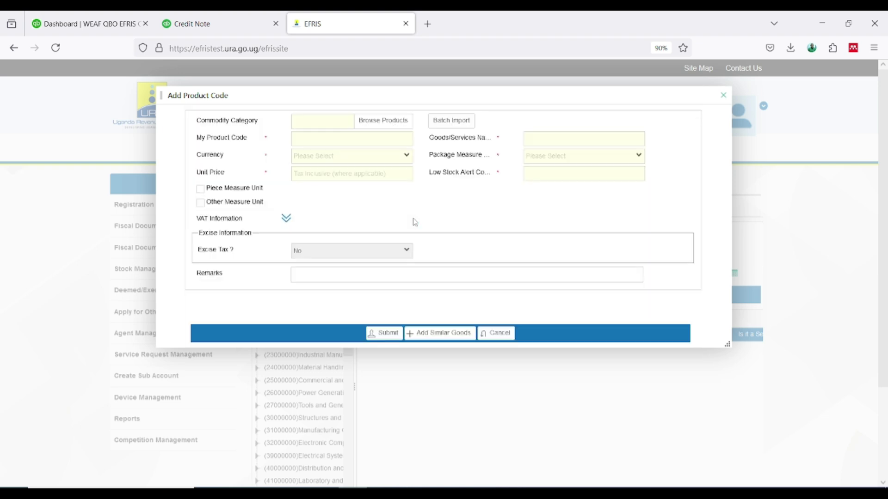
{"action": "left_click", "coordinate": [386, 126]}
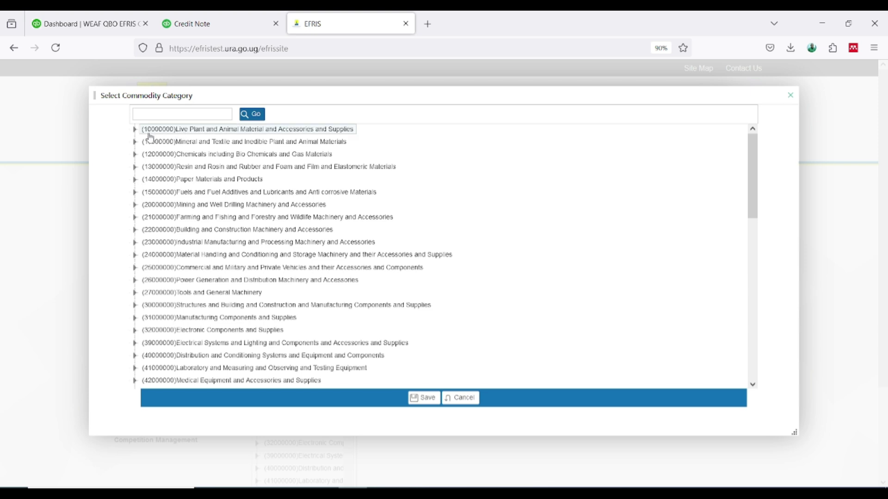
{"action": "left_click", "coordinate": [135, 131]}
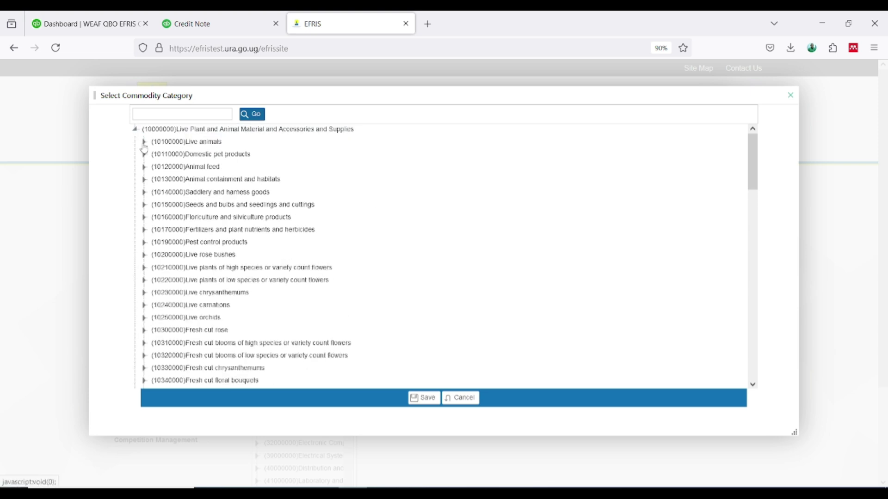
{"action": "left_click", "coordinate": [144, 143]}
{"action": "left_click", "coordinate": [153, 154]}
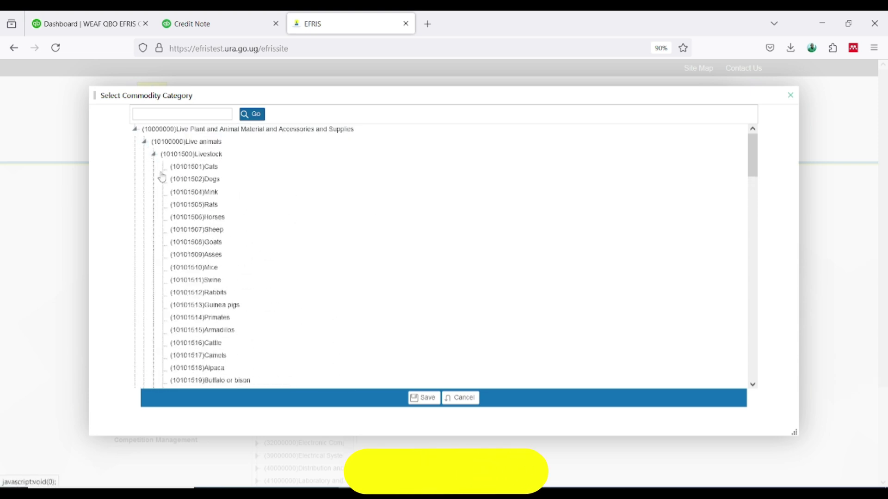
{"action": "left_click", "coordinate": [172, 182]}
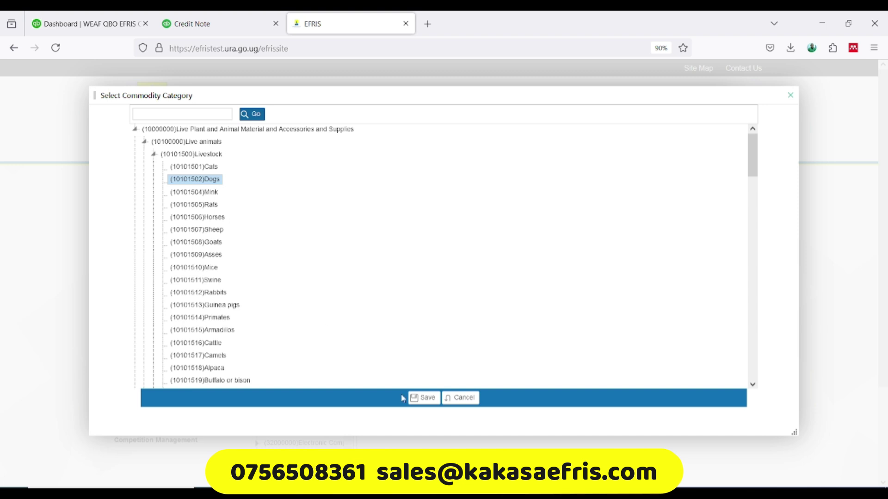
{"action": "left_click", "coordinate": [420, 398]}
Step: Enter Dog as both the product code and the goods/services name of the new product
{"action": "left_click", "coordinate": [349, 137]}
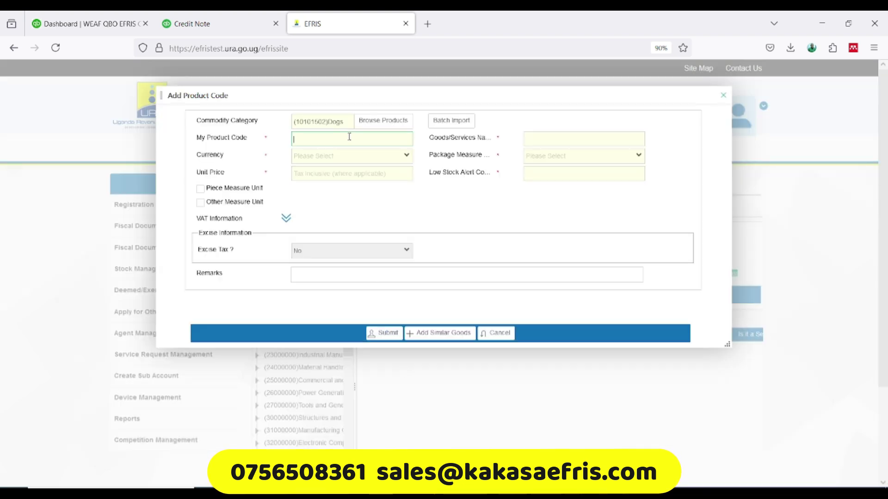
{"action": "type", "text": "Dog"}
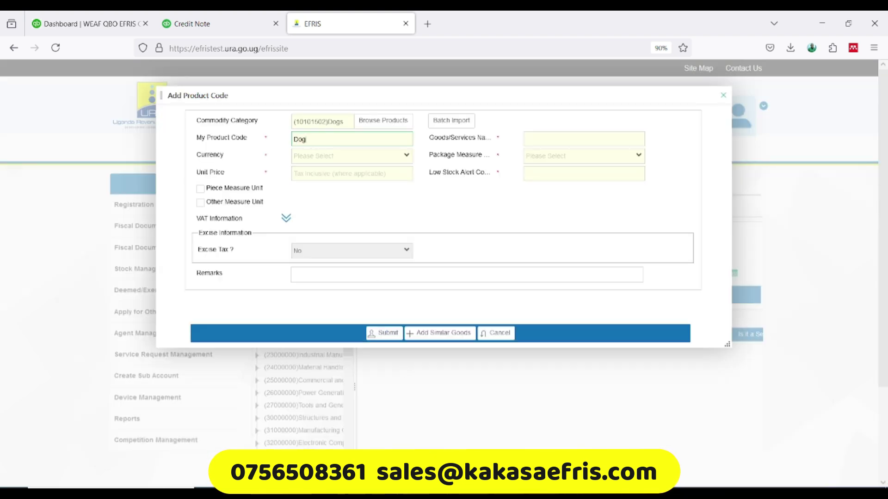
{"action": "key", "text": "ctrl+a"}
{"action": "key", "text": "ctrl+c"}
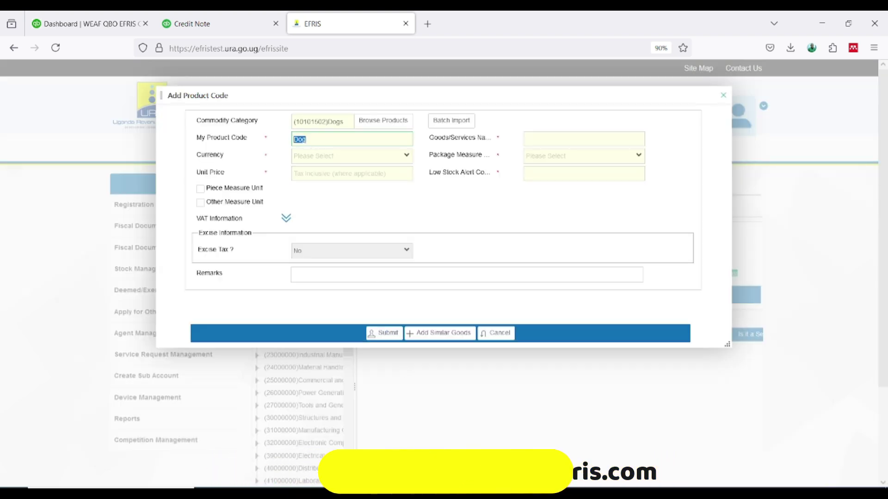
{"action": "left_click", "coordinate": [540, 140]}
{"action": "key", "text": "ctrl+v"}
Step: Set the product's package measure unit to PP-Piece, currency to UGX, unit price to 5000 and low stock alert to 2
{"action": "left_click", "coordinate": [620, 157]}
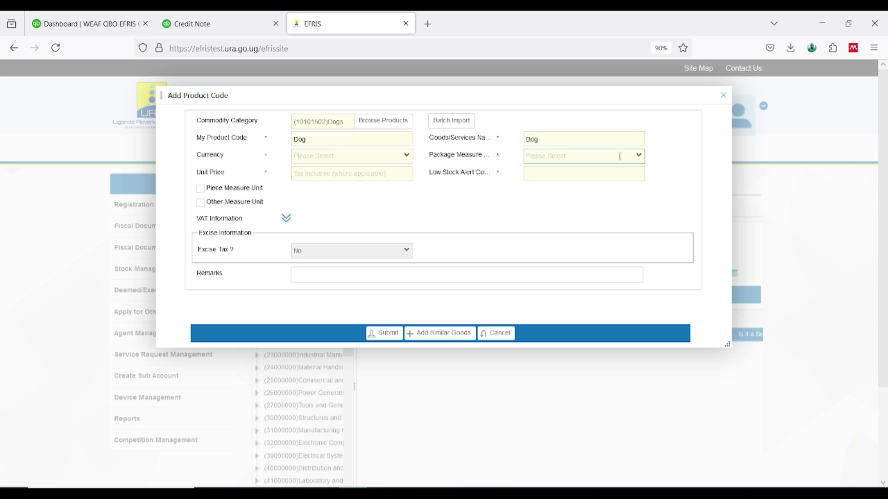
{"action": "type", "text": "pp"}
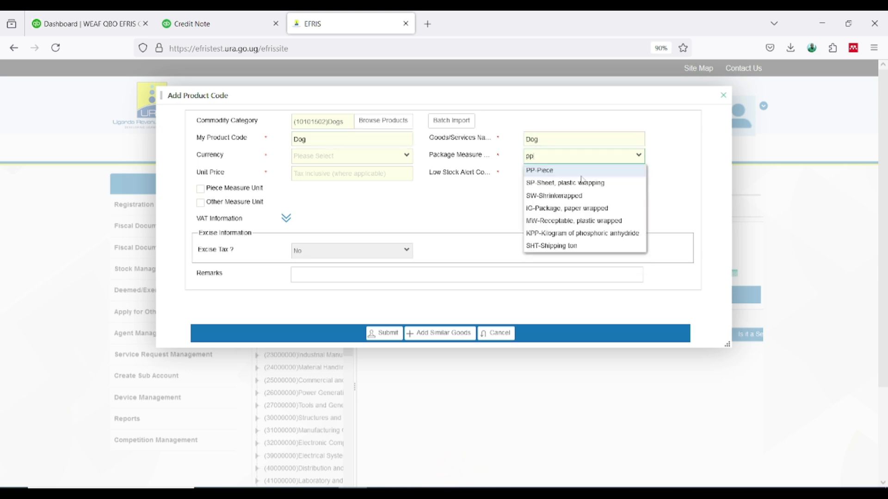
{"action": "left_click", "coordinate": [546, 171]}
{"action": "left_click", "coordinate": [359, 160]}
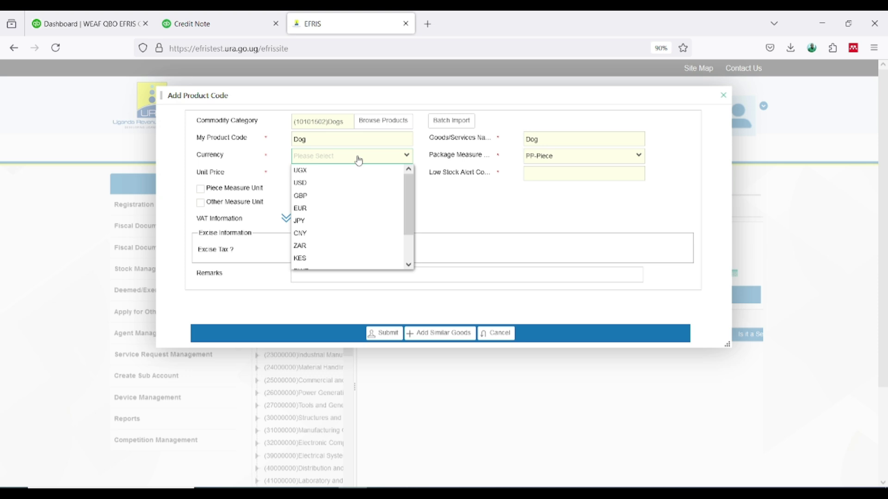
{"action": "left_click", "coordinate": [324, 170]}
{"action": "left_click", "coordinate": [331, 172]}
{"action": "type", "text": "5000"}
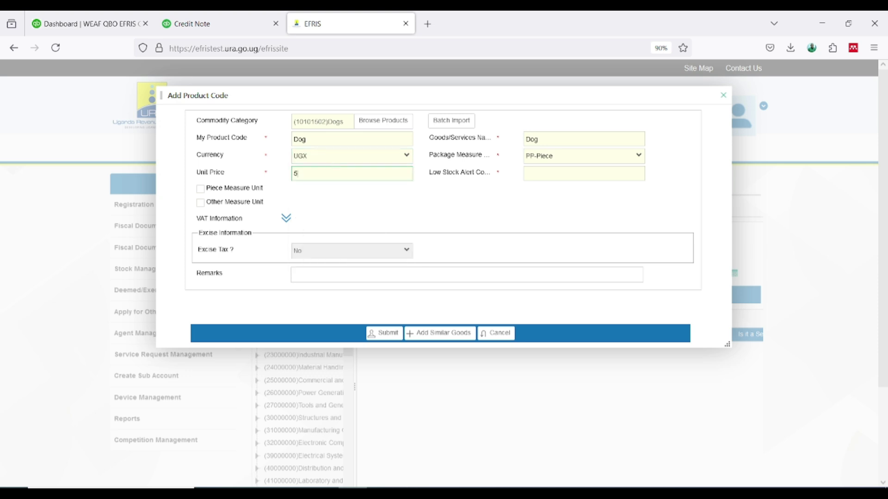
{"action": "left_click", "coordinate": [536, 173]}
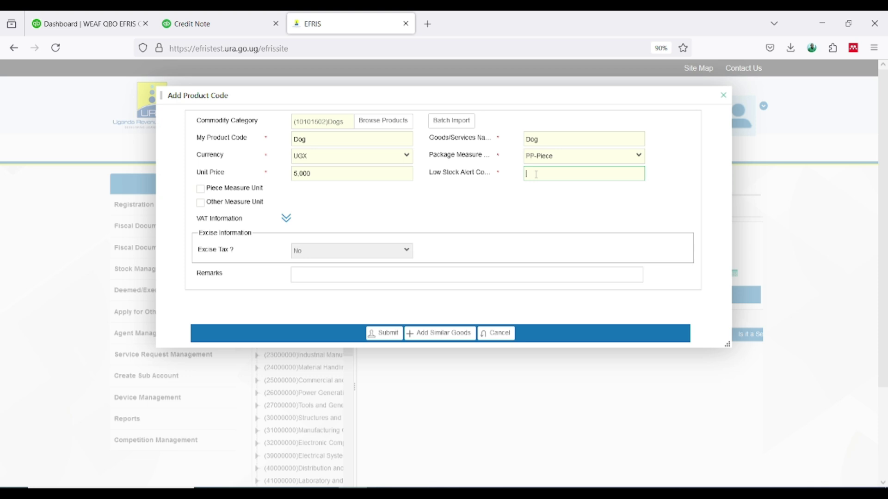
{"action": "type", "text": "2"}
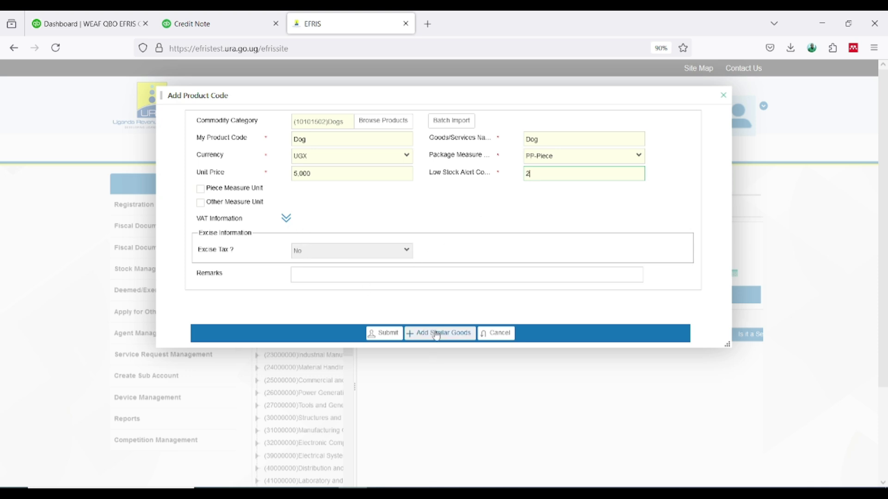
Step: Submit the new Dog product code for registration in EFRIS
{"action": "left_click", "coordinate": [383, 332]}
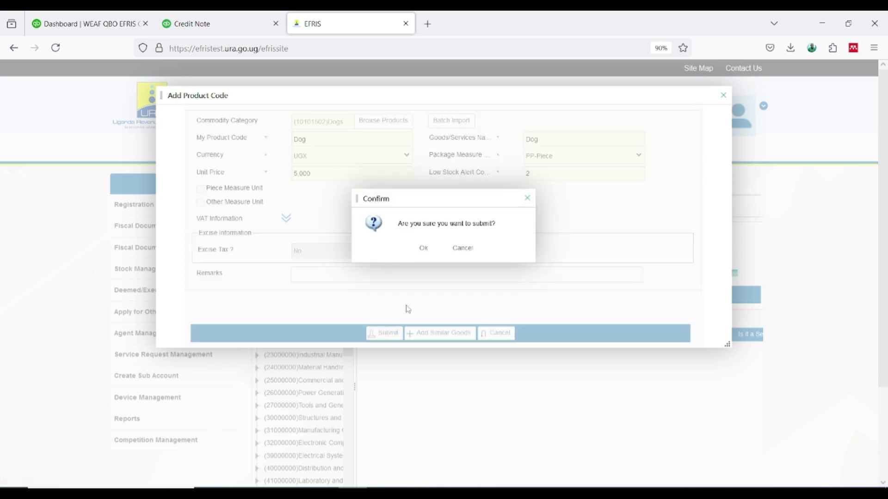
{"action": "left_click", "coordinate": [423, 250]}
{"action": "left_click", "coordinate": [443, 243]}
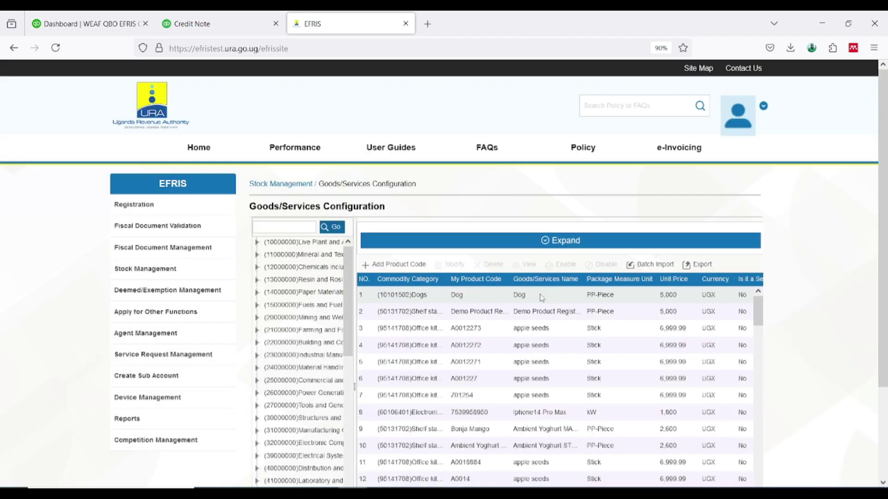
Step: Modify the Dog product so its goods/services name is Dogs, and submit the change
{"action": "left_click", "coordinate": [524, 295]}
{"action": "left_click", "coordinate": [455, 265]}
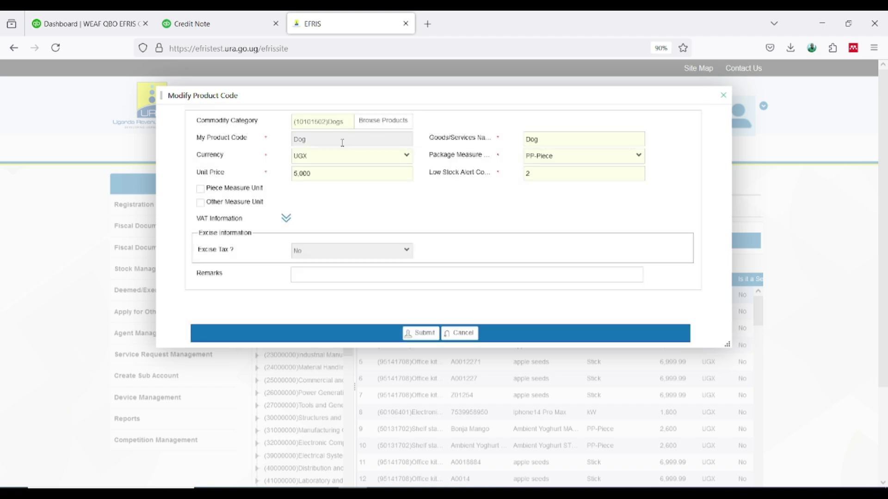
{"action": "left_click", "coordinate": [546, 142]}
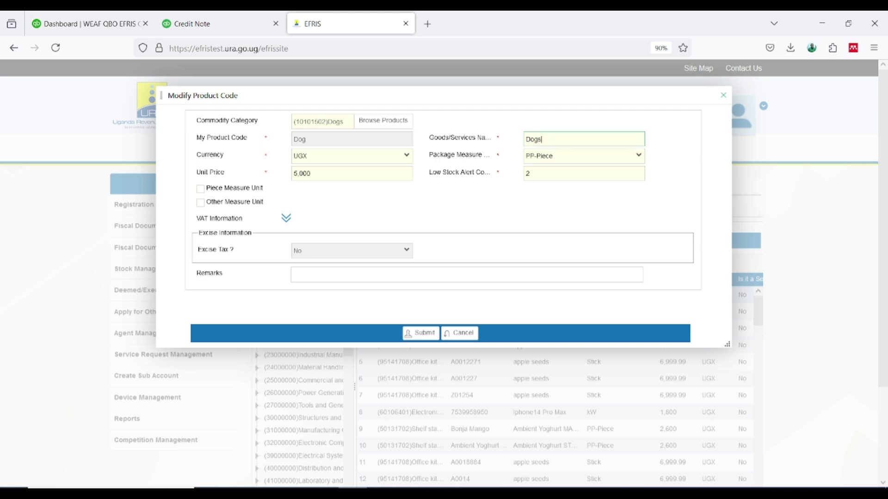
{"action": "left_click", "coordinate": [420, 333]}
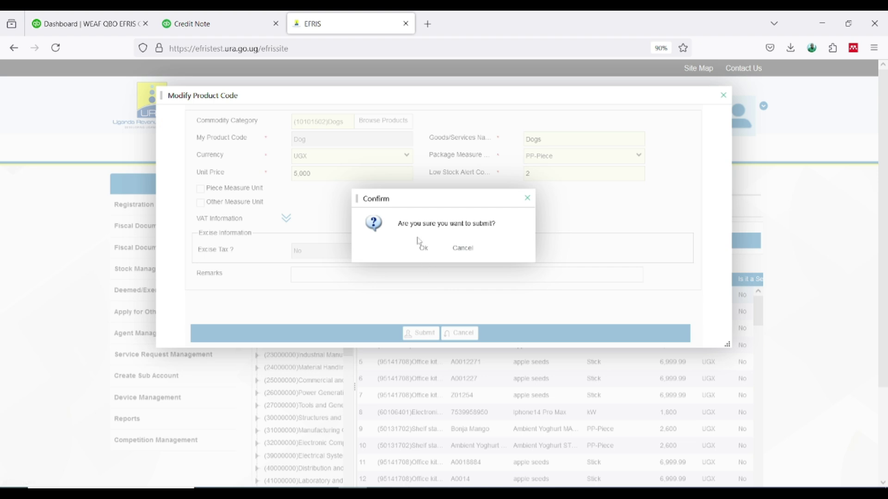
{"action": "left_click", "coordinate": [425, 248]}
{"action": "left_click", "coordinate": [441, 245]}
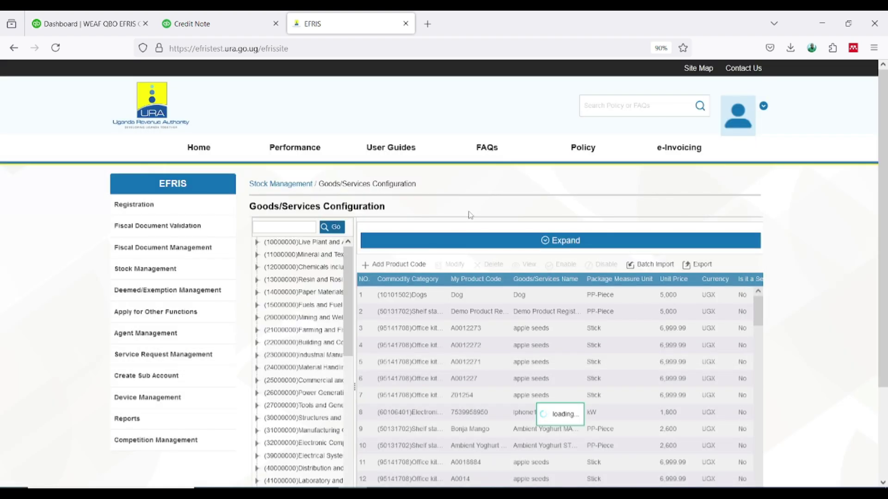
Step: Switch to the WEAF QBO EFRIS Connector and open the QuickBooks Goods/Services report
{"action": "left_click", "coordinate": [104, 19]}
{"action": "left_click", "coordinate": [65, 147]}
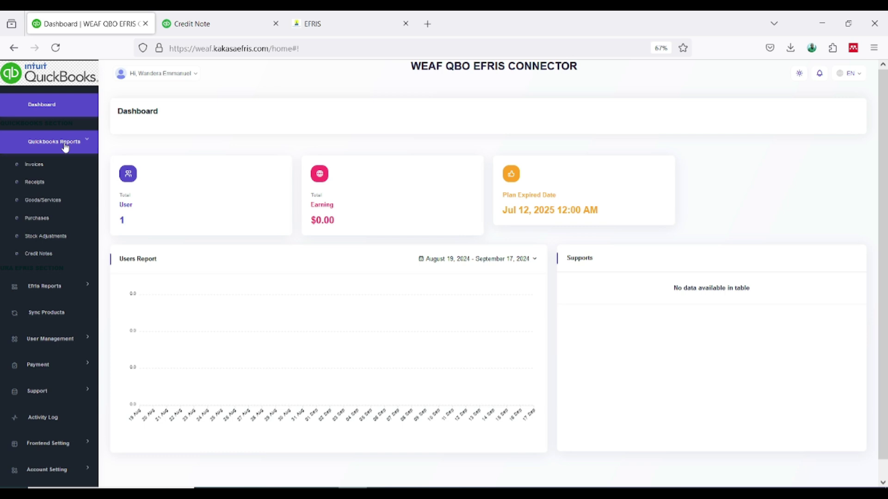
{"action": "left_click", "coordinate": [44, 200]}
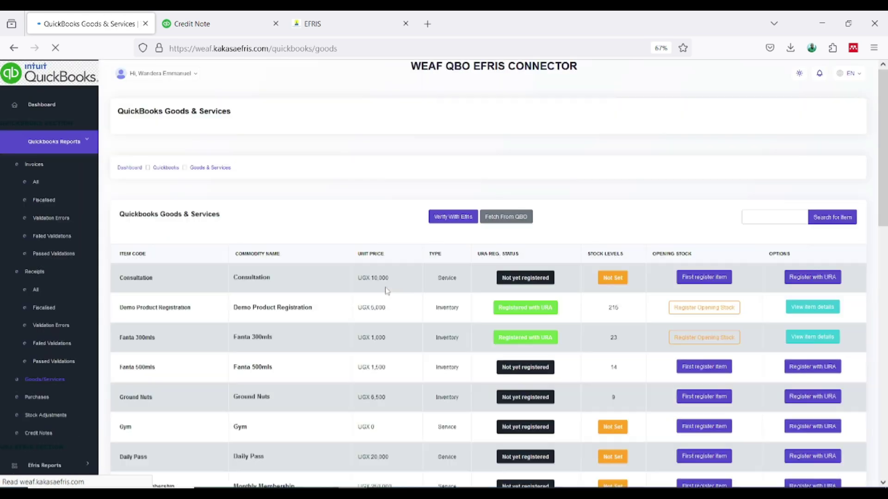
Step: Switch to QuickBooks, close the blank credit note and start a new product of type Stock
{"action": "left_click", "coordinate": [210, 18]}
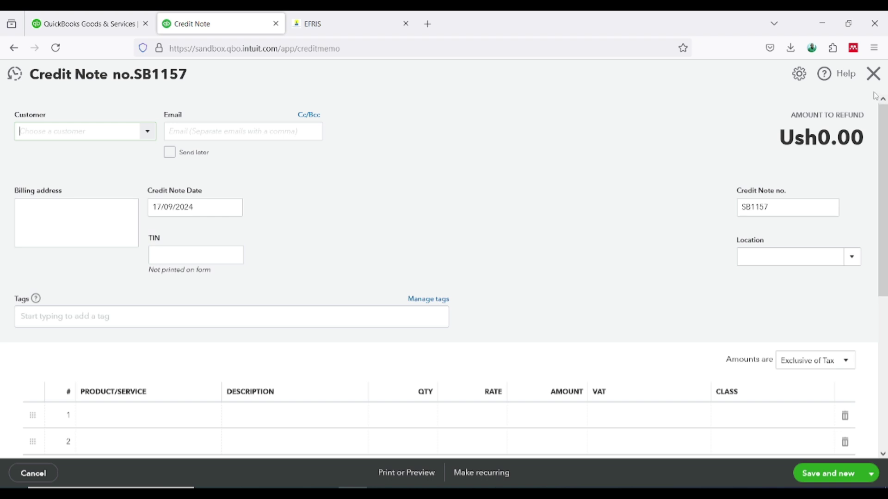
{"action": "left_click", "coordinate": [873, 75]}
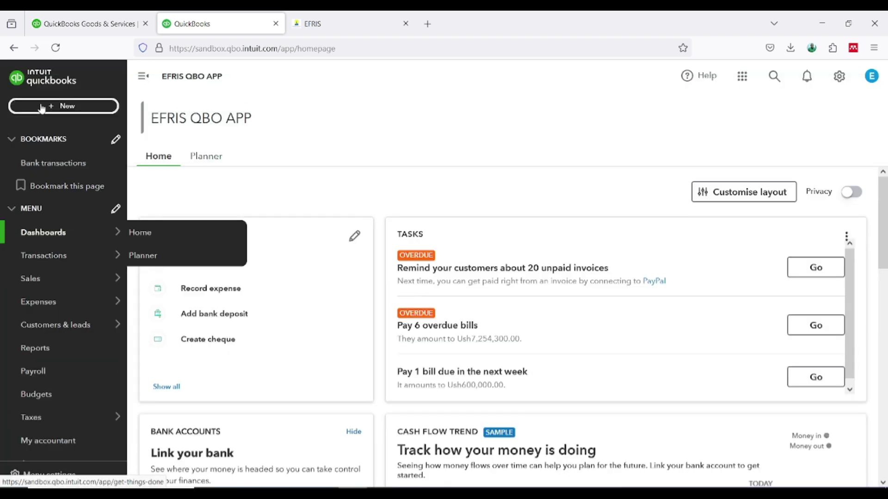
{"action": "left_click", "coordinate": [42, 107]}
{"action": "left_click", "coordinate": [335, 277]}
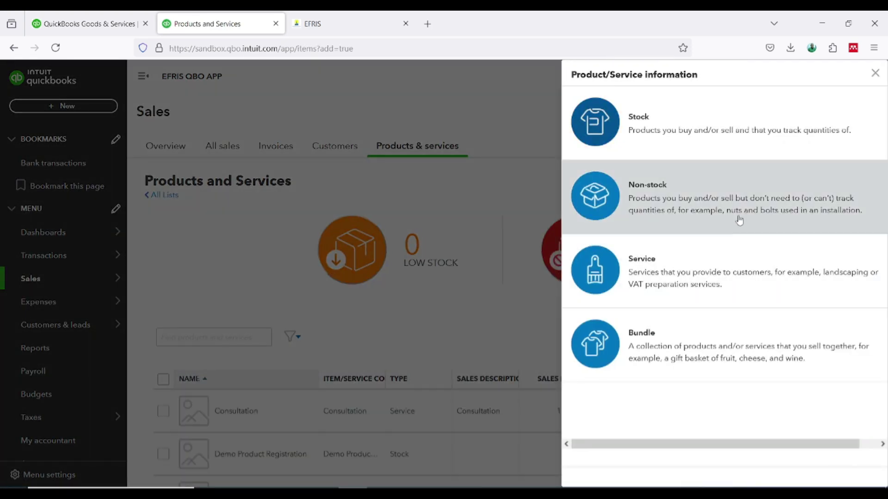
{"action": "left_click", "coordinate": [693, 134]}
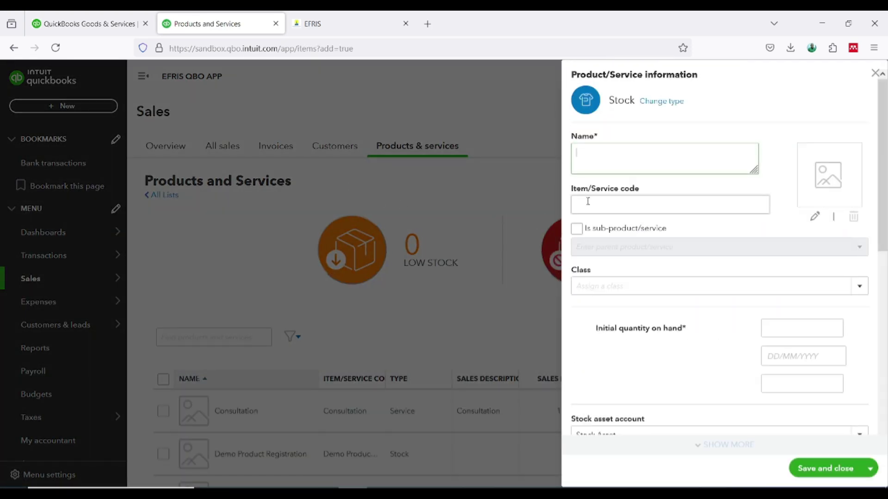
Step: Name the new stock product Dogs and set its item/service code to Dog
{"action": "left_click", "coordinate": [591, 166]}
{"action": "type", "text": "Dog"}
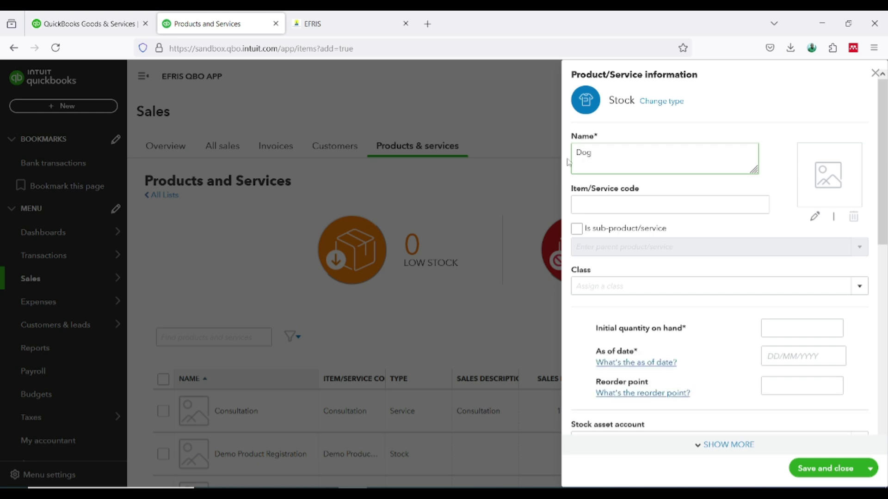
{"action": "type", "text": "s"}
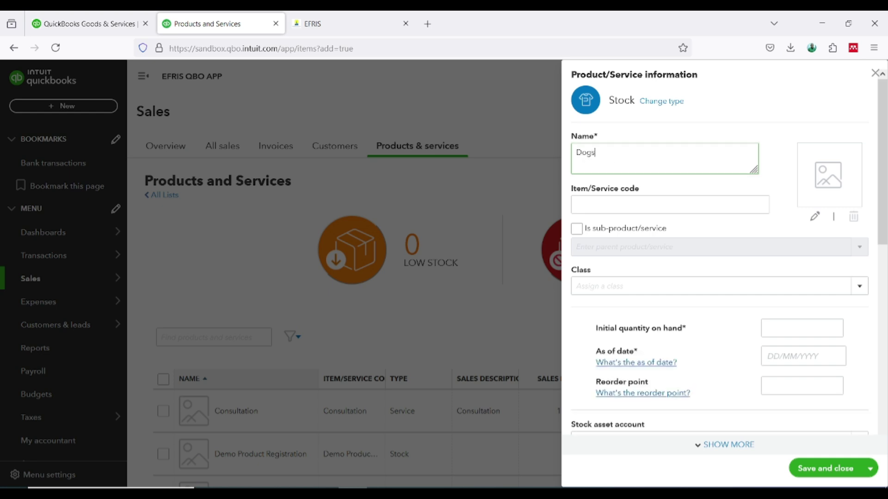
{"action": "left_click", "coordinate": [598, 207]}
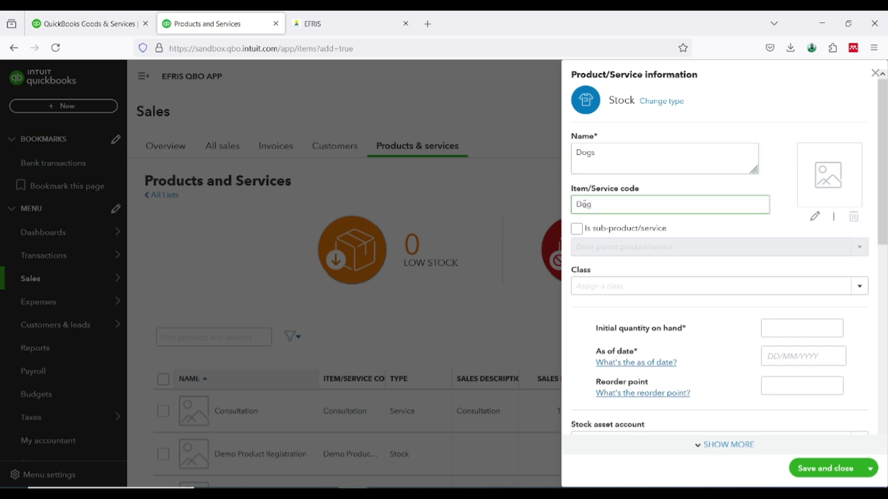
Step: Change the new stock product's name to Dogs 1, keeping Dog as its item/service code
{"action": "double_click", "coordinate": [585, 153]}
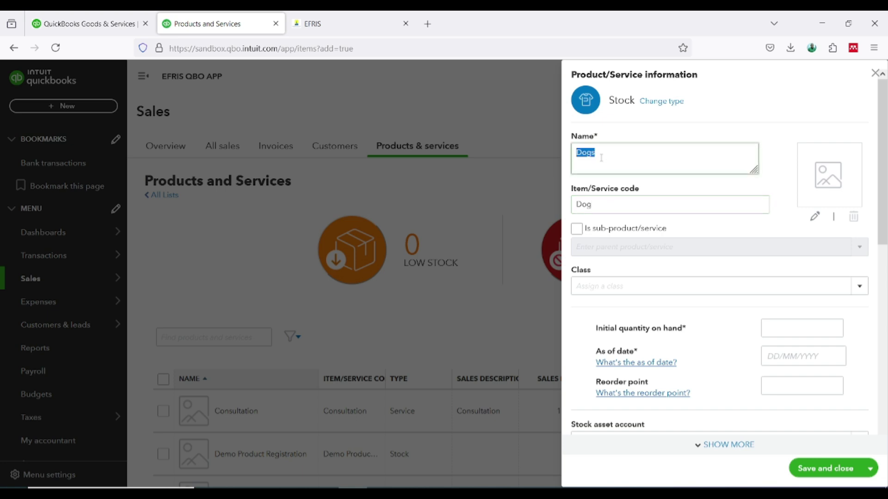
{"action": "left_click", "coordinate": [601, 158]}
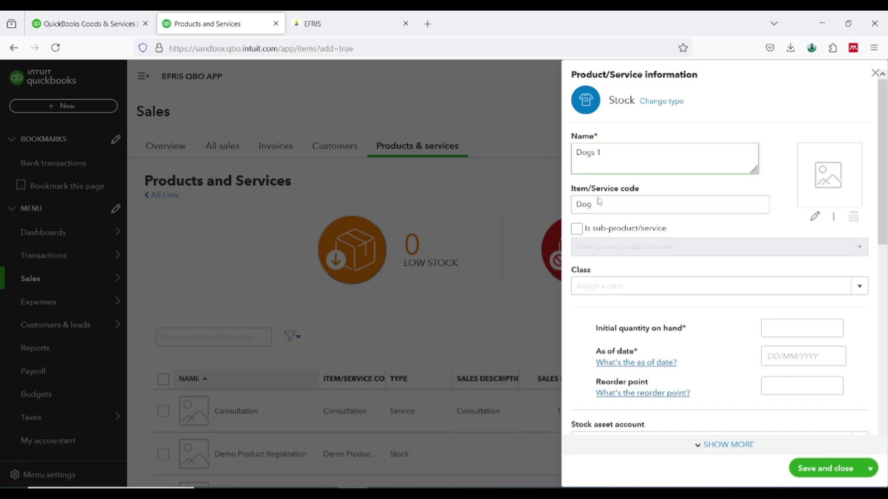
{"action": "double_click", "coordinate": [578, 205]}
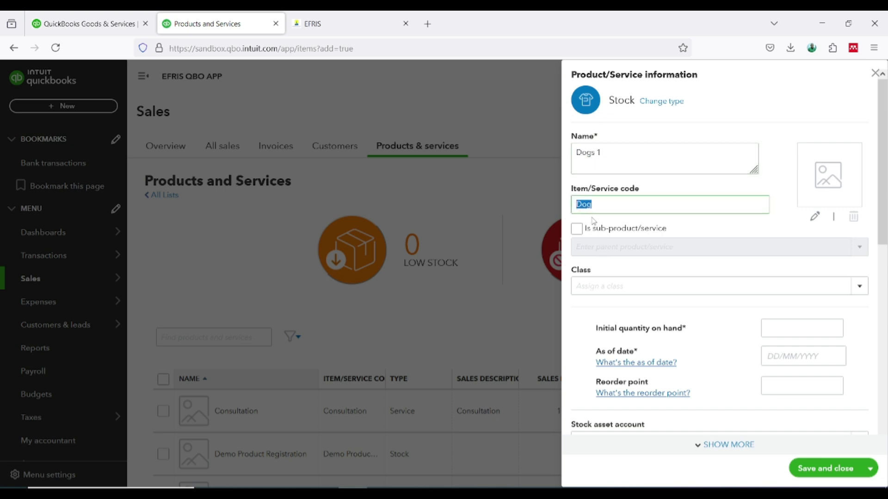
Step: Set the product's initial quantity on hand to 20, as of date 17/09/2024, and its reorder point to 2
{"action": "left_click", "coordinate": [779, 324]}
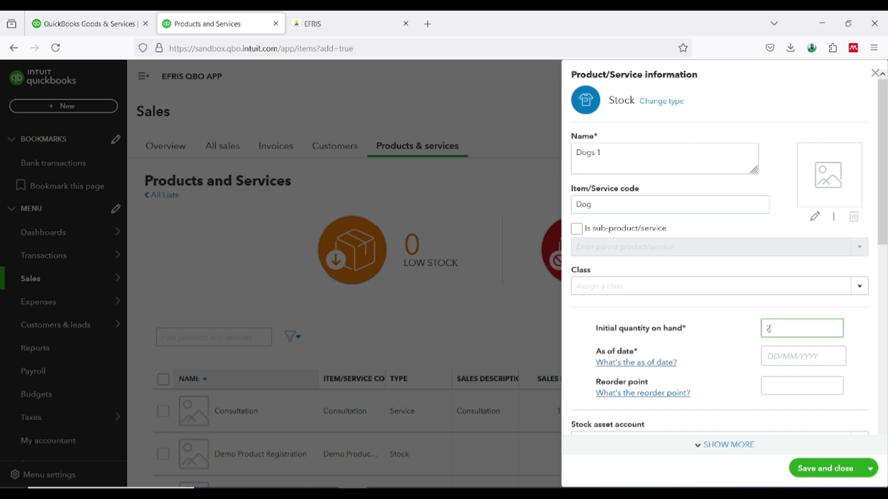
{"action": "type", "text": "20"}
{"action": "left_click", "coordinate": [786, 356]}
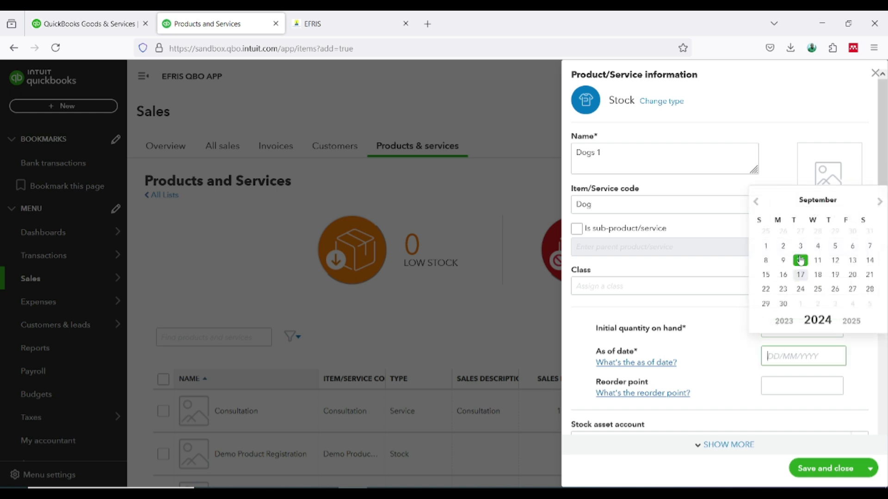
{"action": "left_click", "coordinate": [801, 276]}
{"action": "left_click", "coordinate": [790, 382]}
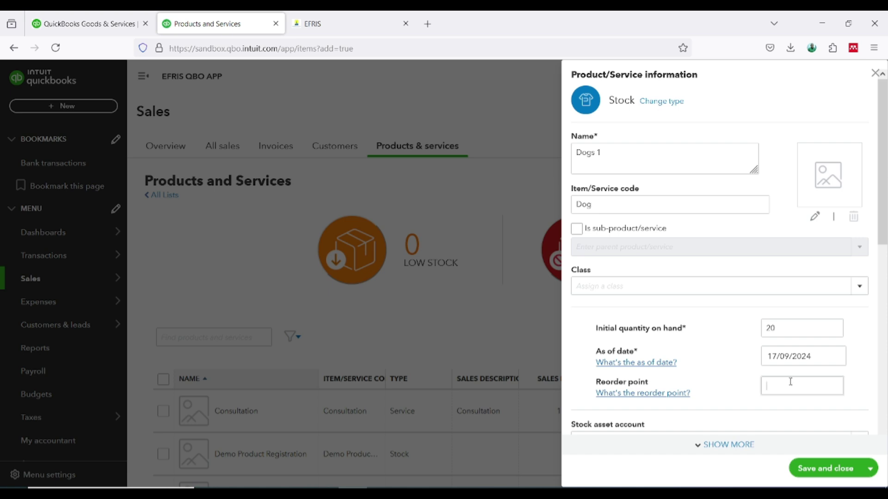
{"action": "type", "text": "2"}
Step: Set the product's sales price/rate to 70000, then save and close the product form
{"action": "scroll", "coordinate": [726, 344], "scroll_direction": "down", "scroll_amount": 4}
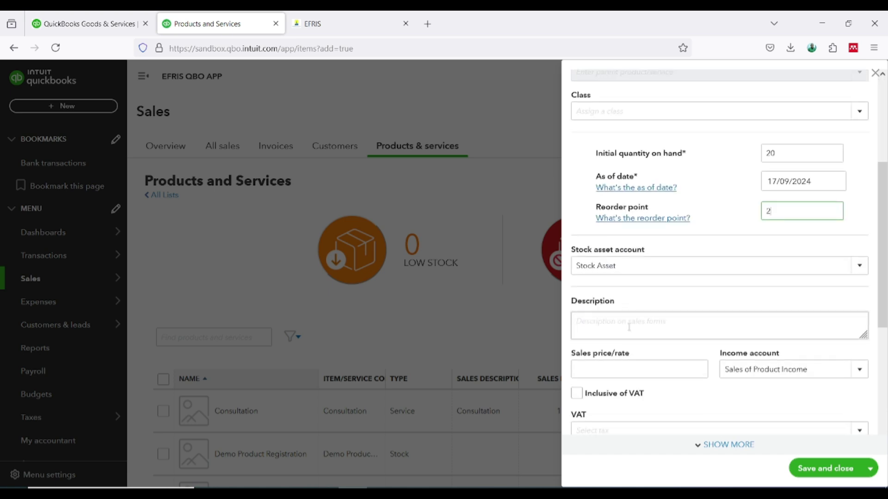
{"action": "left_click", "coordinate": [605, 368]}
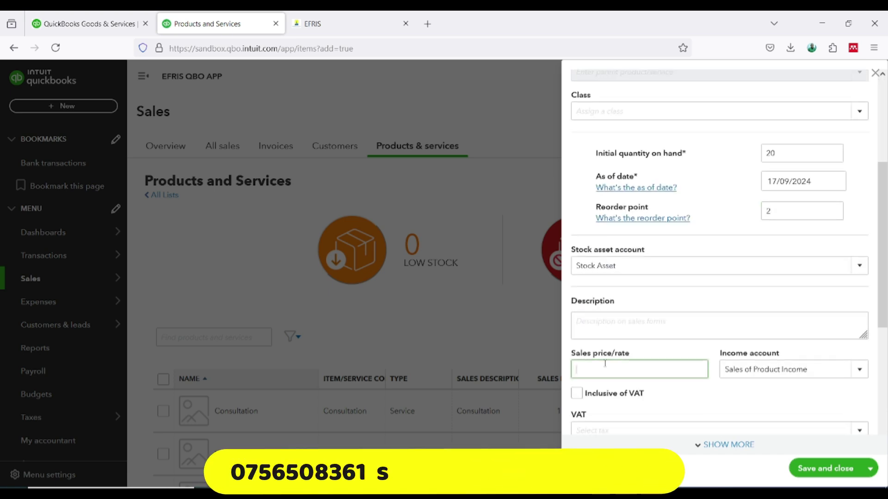
{"action": "type", "text": "70000"}
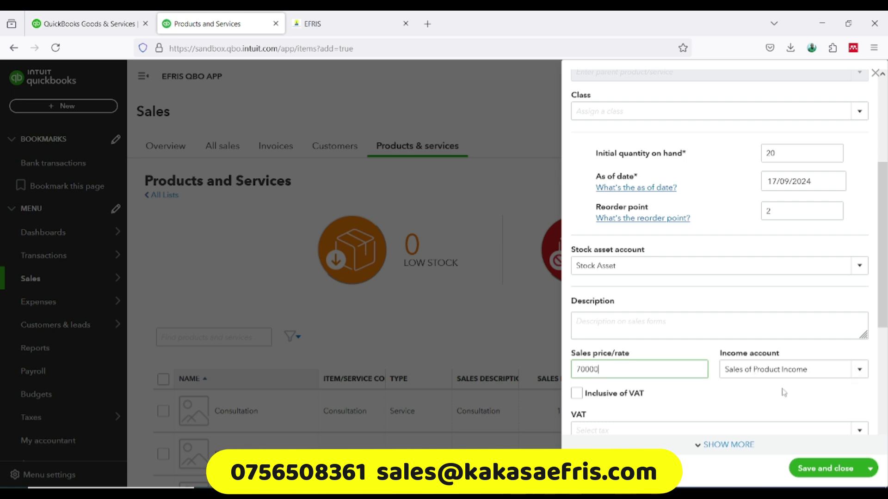
{"action": "left_click", "coordinate": [838, 472]}
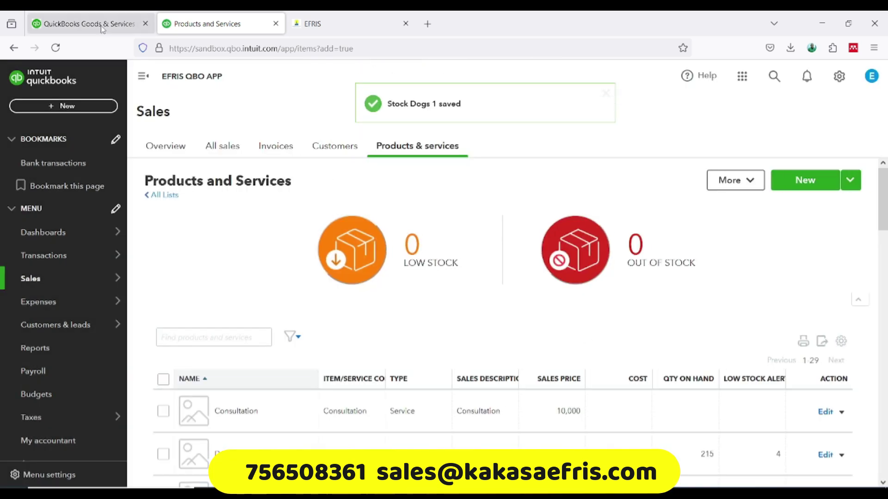
Step: Switch to the WEAF QBO EFRIS Connector, reload the Goods & Services list and examine the Dog item's code
{"action": "left_click", "coordinate": [88, 23]}
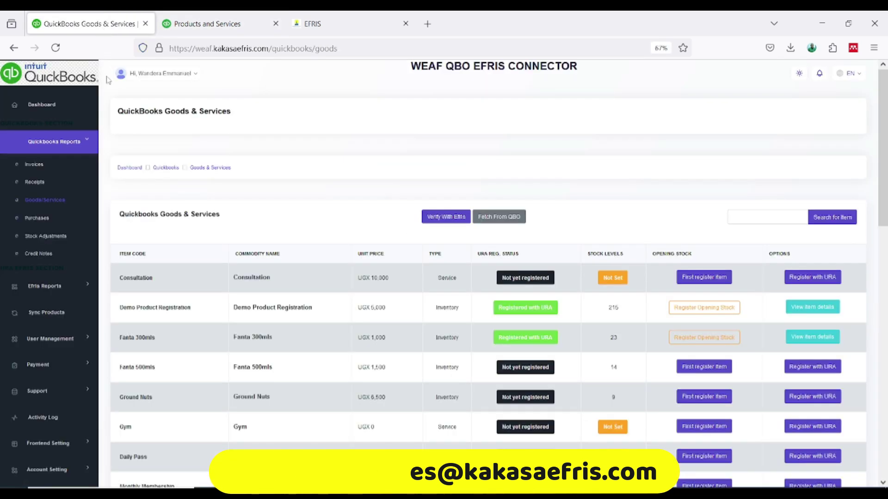
{"action": "left_click", "coordinate": [56, 48]}
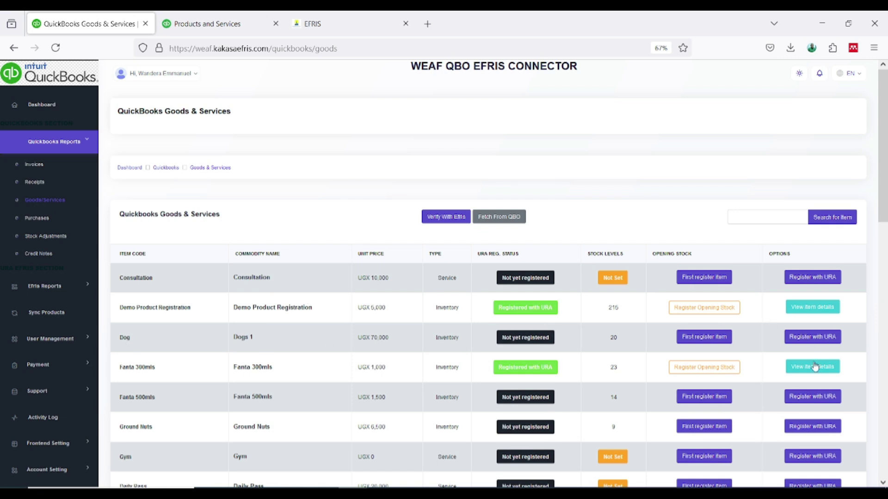
{"action": "scroll", "coordinate": [594, 362], "scroll_direction": "down", "scroll_amount": 1}
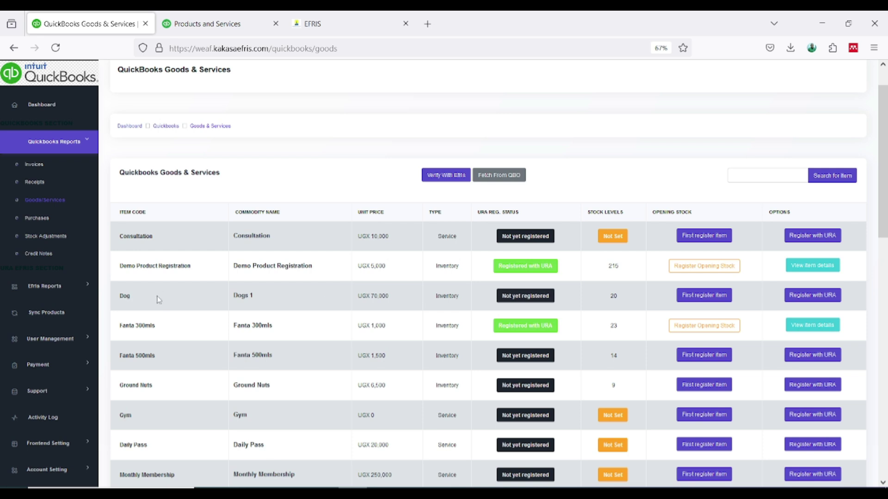
{"action": "double_click", "coordinate": [124, 296]}
{"action": "left_click", "coordinate": [122, 298]}
{"action": "left_click_drag", "start_coordinate": [119, 220], "coordinate": [179, 218]}
Step: Open a blank Stock product form in QuickBooks and compare its item/service code field with the product codes in EFRIS
{"action": "left_click", "coordinate": [215, 24]}
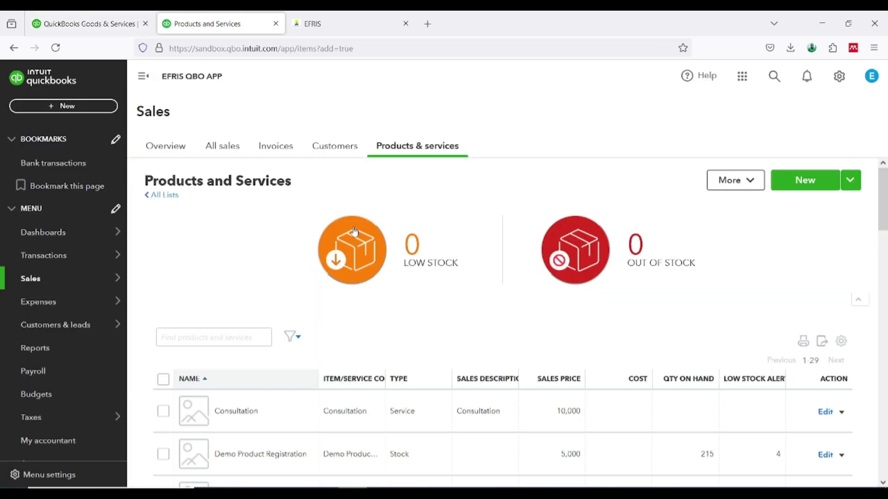
{"action": "left_click", "coordinate": [802, 183]}
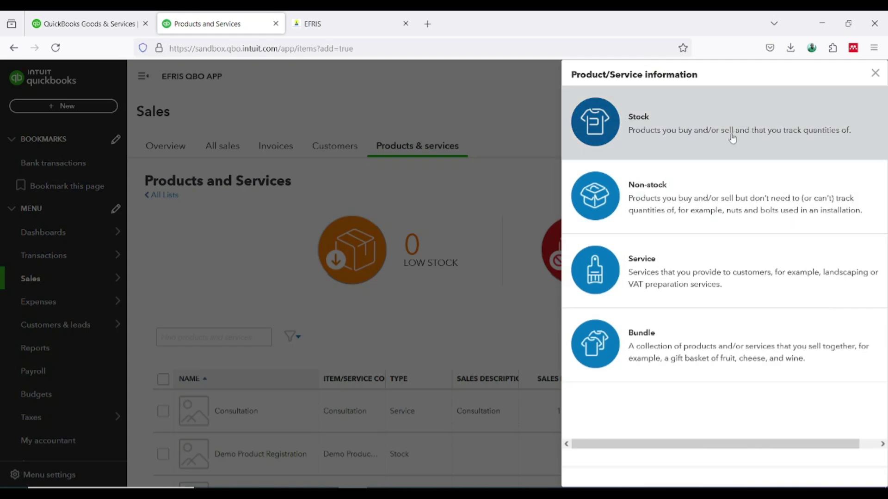
{"action": "left_click", "coordinate": [657, 123]}
{"action": "left_click", "coordinate": [588, 204]}
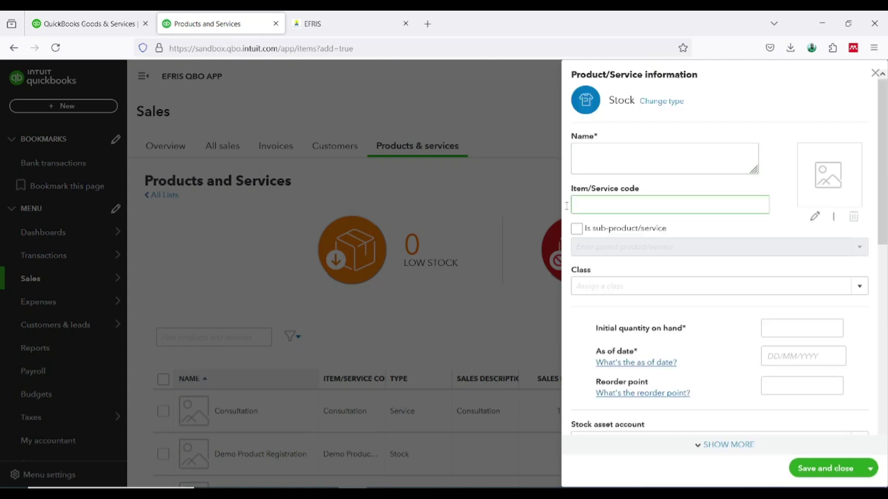
{"action": "left_click", "coordinate": [346, 24]}
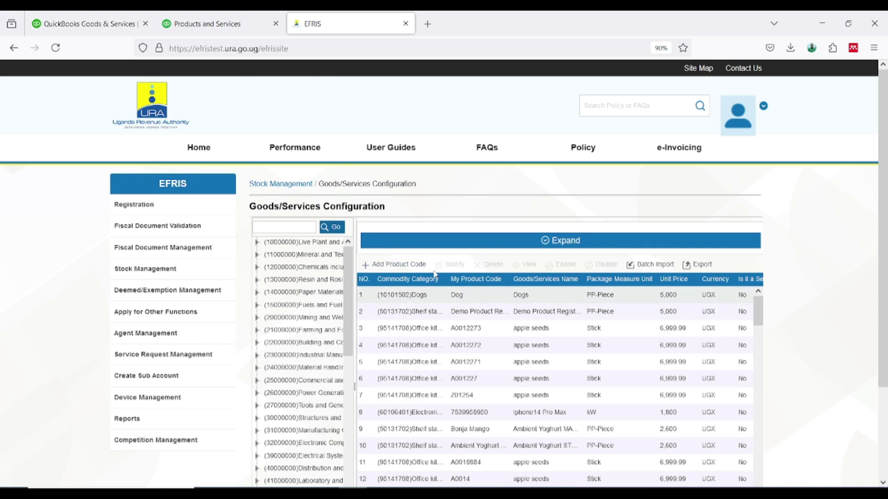
{"action": "left_click", "coordinate": [212, 23]}
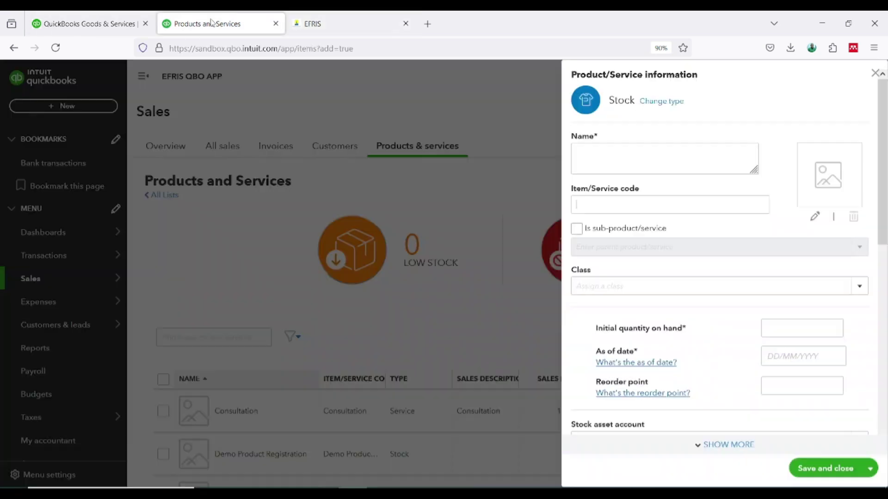
Step: Switch to the WEAF QBO EFRIS Connector and verify the QuickBooks goods and services with EFRIS
{"action": "left_click", "coordinate": [127, 23]}
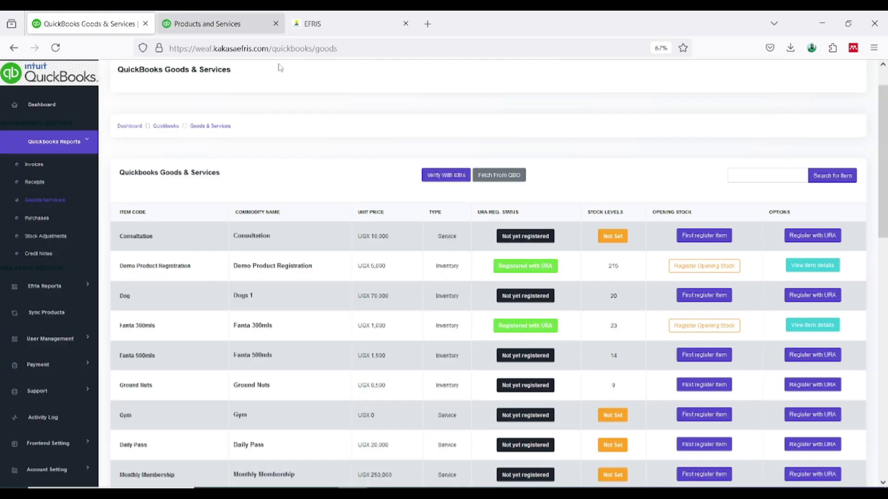
{"action": "left_click", "coordinate": [442, 181]}
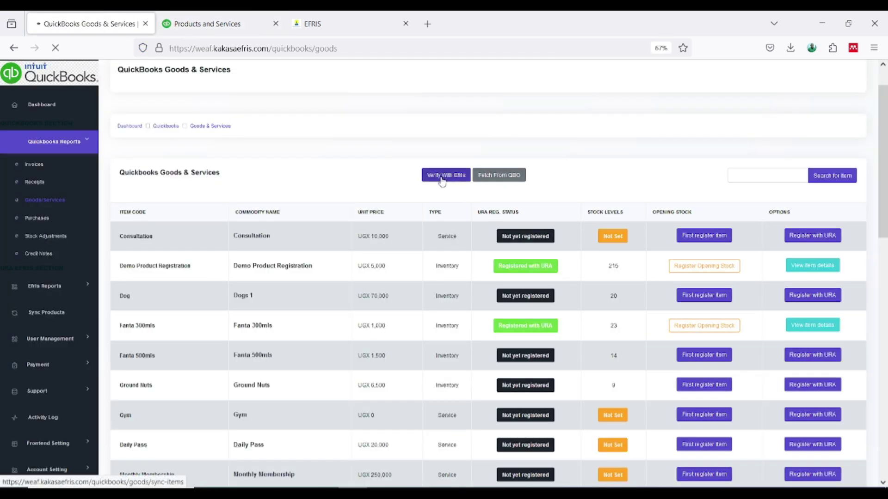